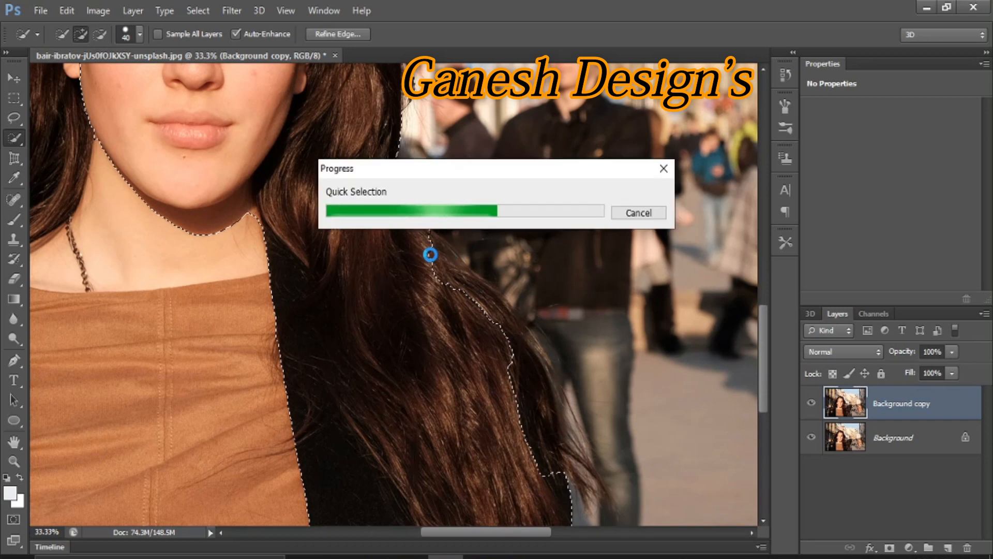
Extend the quick selection over the woman's long hair and subtract the background woman's coat and bag strap along the shoulder
{"action": "left_click", "coordinate": [523, 436]}
{"action": "scroll", "coordinate": [563, 358], "scroll_direction": "down", "scroll_amount": 3}
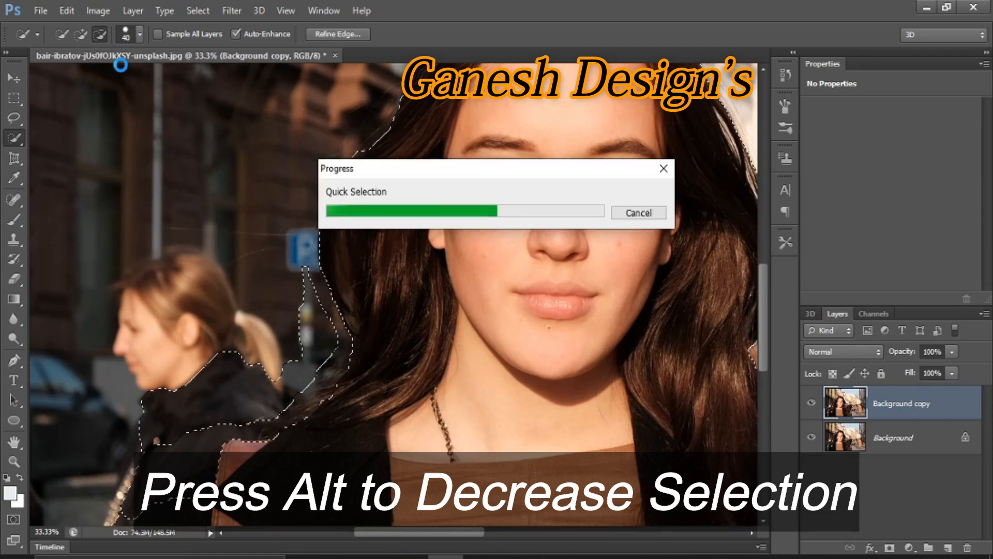
{"action": "mouse_move", "coordinate": [178, 414]}
{"action": "left_mouse_down"}
{"action": "mouse_move", "coordinate": [269, 417]}
{"action": "mouse_move", "coordinate": [320, 307]}
{"action": "mouse_move", "coordinate": [181, 362]}
{"action": "mouse_move", "coordinate": [207, 398]}
{"action": "left_mouse_up"}
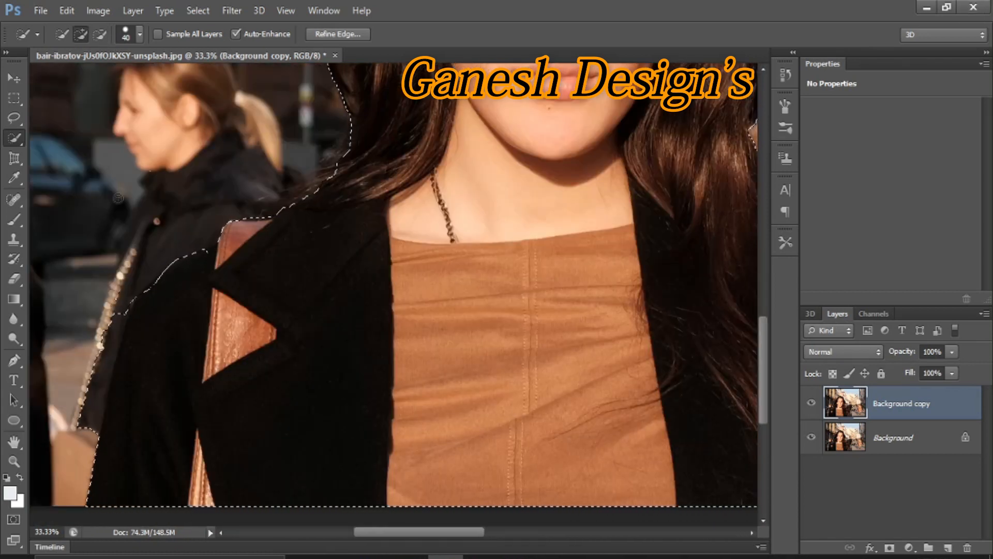
{"action": "left_click", "coordinate": [99, 35]}
{"action": "left_click_drag", "start_coordinate": [96, 328], "coordinate": [110, 324]}
{"action": "left_click_drag", "start_coordinate": [114, 270], "coordinate": [250, 162]}
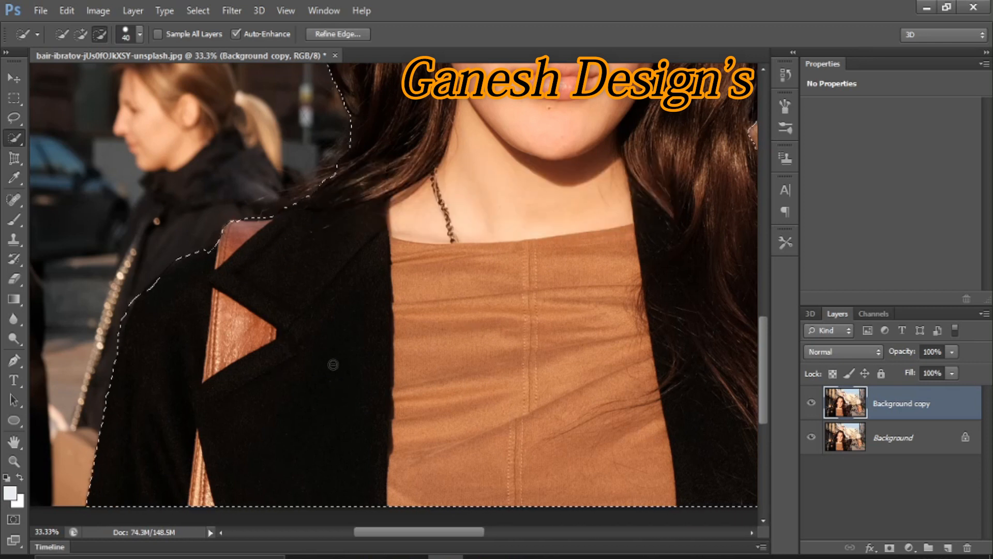
{"action": "key", "text": "ctrl+0"}
{"action": "left_click", "coordinate": [337, 34]}
{"action": "key", "text": "]"}
{"action": "key", "text": "]"}
{"action": "key", "text": "]"}
{"action": "key", "text": "]"}
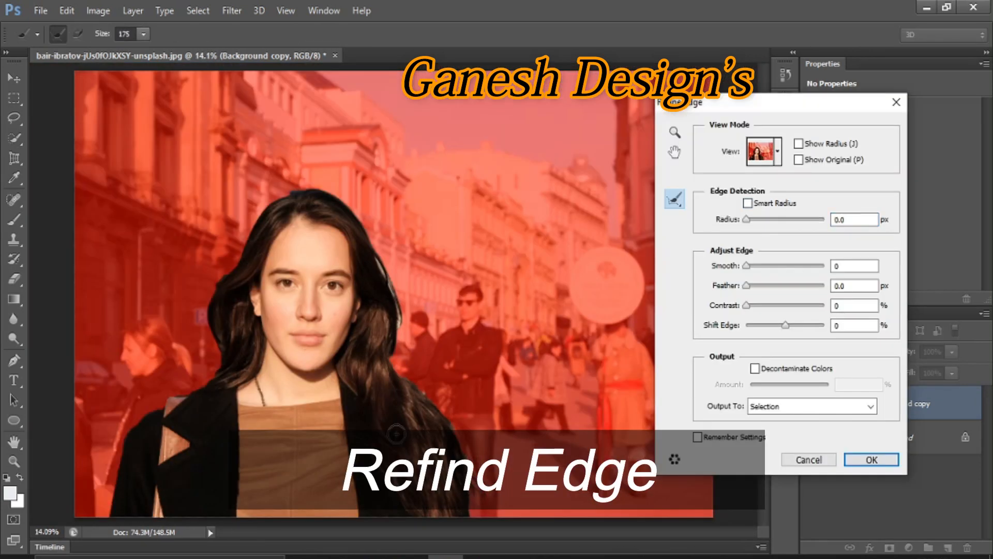
{"action": "key", "text": "ctrl+plus"}
{"action": "key", "text": "ctrl+plus"}
{"action": "key", "text": "ctrl+plus"}
{"action": "scroll", "coordinate": [486, 461], "scroll_direction": "down", "scroll_amount": 6}
{"action": "left_click", "coordinate": [798, 145]}
{"action": "left_click", "coordinate": [798, 145]}
{"action": "left_click_drag", "start_coordinate": [746, 265], "coordinate": [755, 265]}
{"action": "left_click_drag", "start_coordinate": [515, 324], "coordinate": [540, 390]}
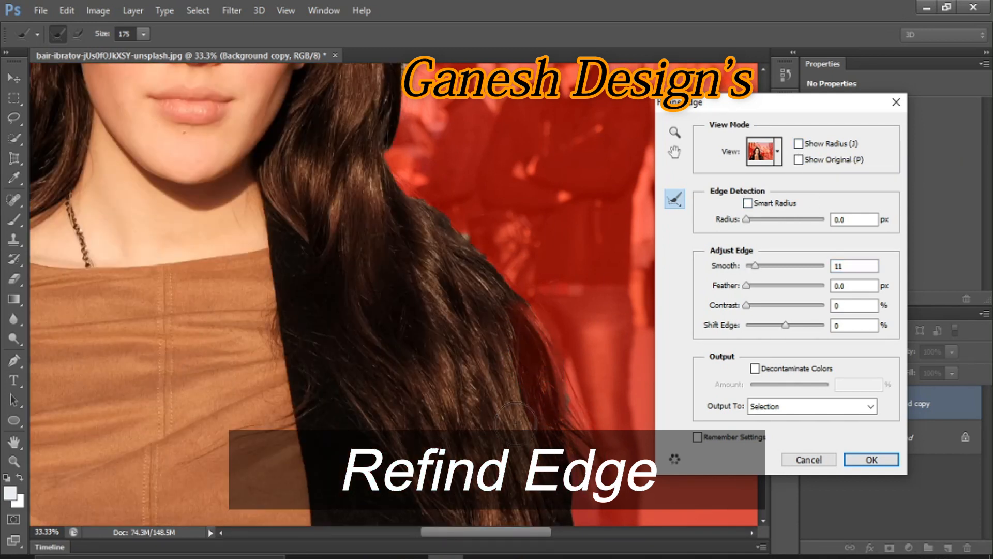
{"action": "left_click", "coordinate": [77, 35]}
{"action": "left_click_drag", "start_coordinate": [523, 333], "coordinate": [536, 425]}
{"action": "scroll", "coordinate": [532, 362], "scroll_direction": "down", "scroll_amount": 1}
{"action": "left_click", "coordinate": [755, 369]}
{"action": "scroll", "coordinate": [538, 321], "scroll_direction": "down", "scroll_amount": 1}
{"action": "left_click_drag", "start_coordinate": [524, 258], "coordinate": [549, 363]}
{"action": "left_click", "coordinate": [748, 204]}
{"action": "left_click_drag", "start_coordinate": [755, 265], "coordinate": [777, 265]}
{"action": "left_click_drag", "start_coordinate": [746, 219], "coordinate": [758, 219]}
{"action": "mouse_move", "coordinate": [508, 243]}
{"action": "left_mouse_down"}
{"action": "mouse_move", "coordinate": [538, 296]}
{"action": "mouse_move", "coordinate": [558, 373]}
{"action": "left_mouse_up"}
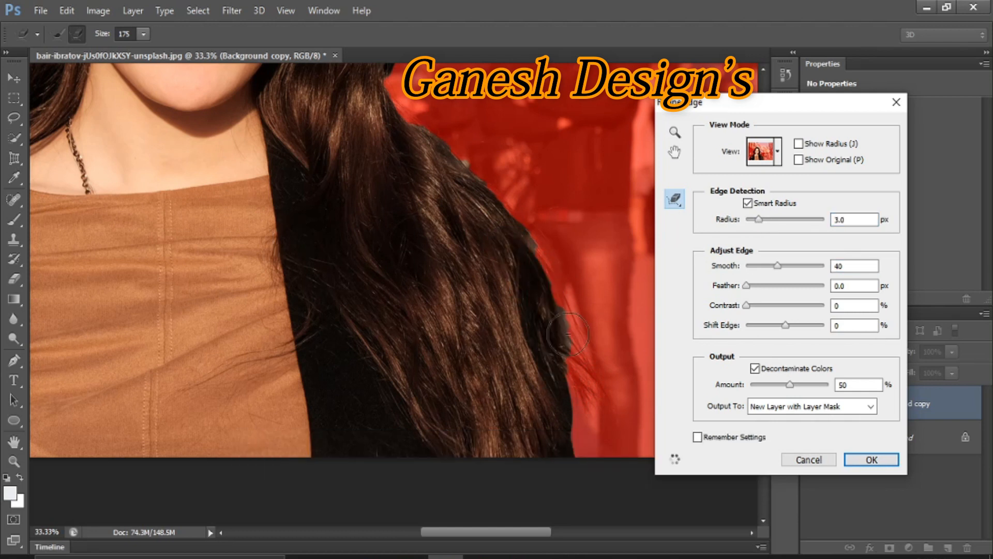
{"action": "scroll", "coordinate": [548, 336], "scroll_direction": "left", "scroll_amount": 8}
{"action": "scroll", "coordinate": [377, 207], "scroll_direction": "up", "scroll_amount": 1}
{"action": "left_click_drag", "start_coordinate": [376, 137], "coordinate": [127, 438]}
{"action": "left_click_drag", "start_coordinate": [746, 286], "coordinate": [766, 285]}
{"action": "left_click_drag", "start_coordinate": [785, 325], "coordinate": [759, 324]}
{"action": "left_click", "coordinate": [677, 202]}
{"action": "left_click_drag", "start_coordinate": [136, 349], "coordinate": [96, 485]}
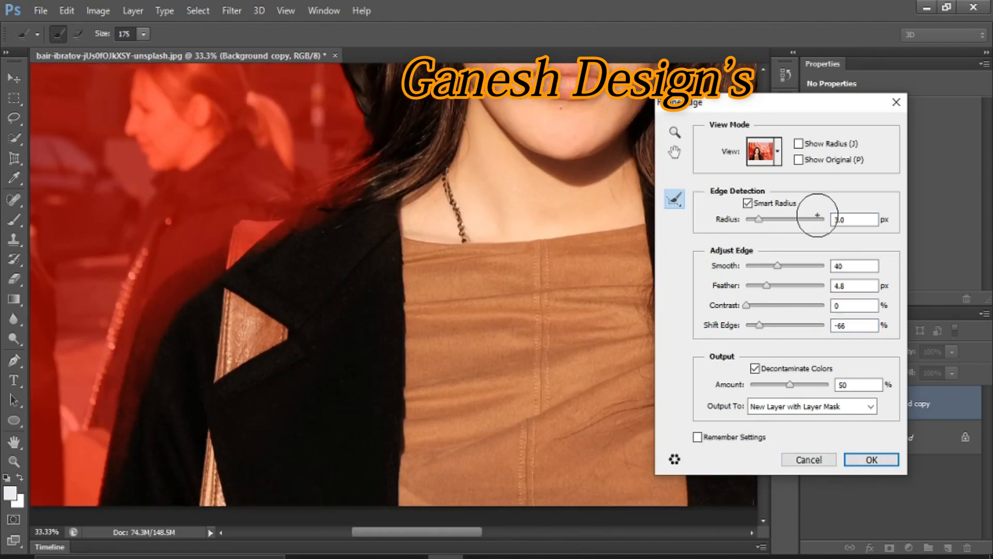
{"action": "left_click", "coordinate": [675, 199]}
{"action": "left_click", "coordinate": [740, 218]}
{"action": "left_click_drag", "start_coordinate": [380, 165], "coordinate": [121, 484]}
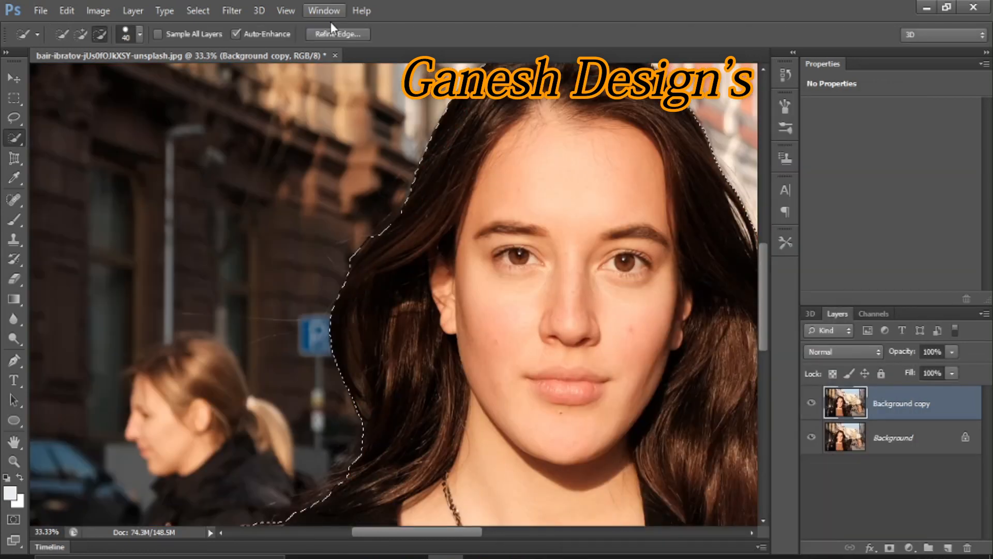
{"action": "left_click", "coordinate": [337, 33]}
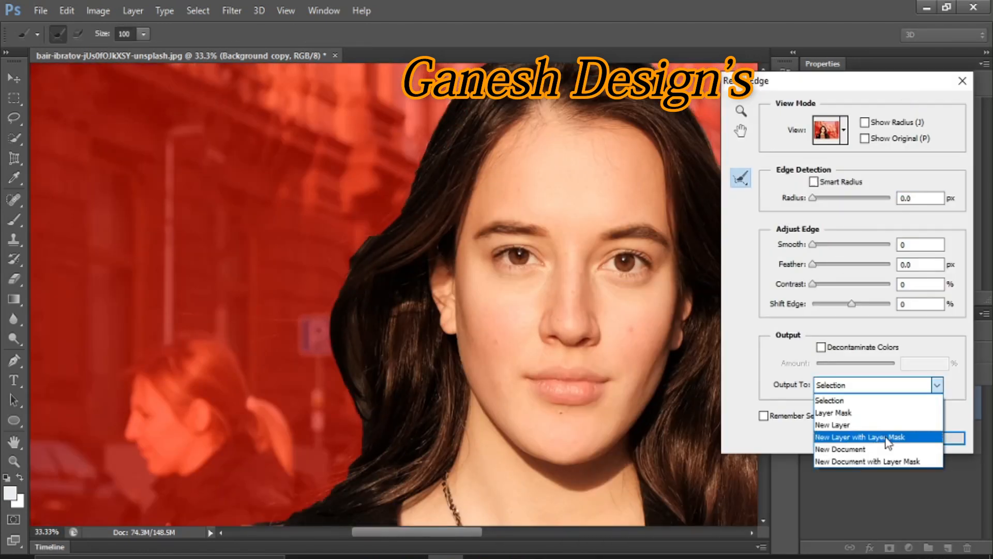
{"action": "left_click", "coordinate": [869, 437]}
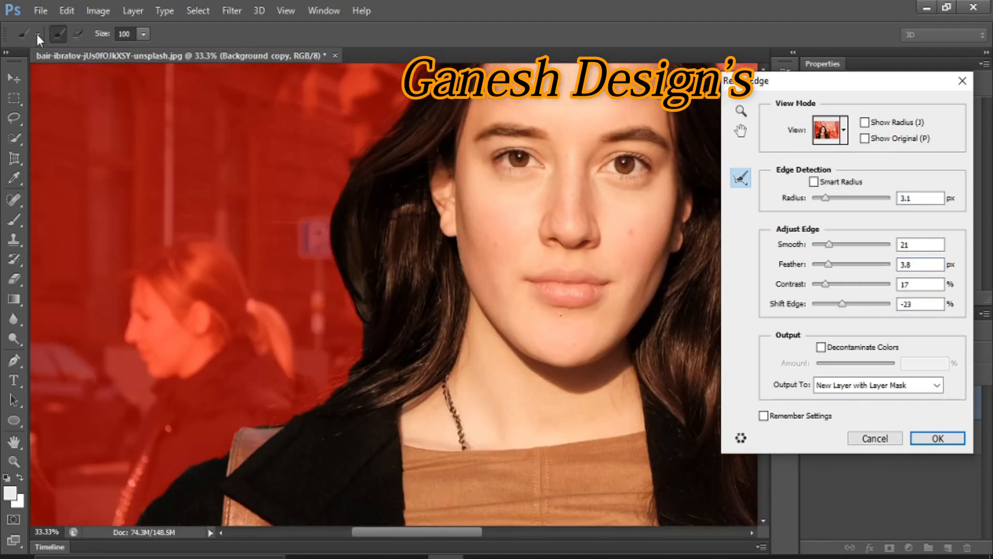
{"action": "left_click", "coordinate": [875, 438]}
Refine the selection edge with Radius 13.0 px, Smooth 22 and Feather 1.4 px, output to a new layer with a layer mask
{"action": "left_click", "coordinate": [337, 34]}
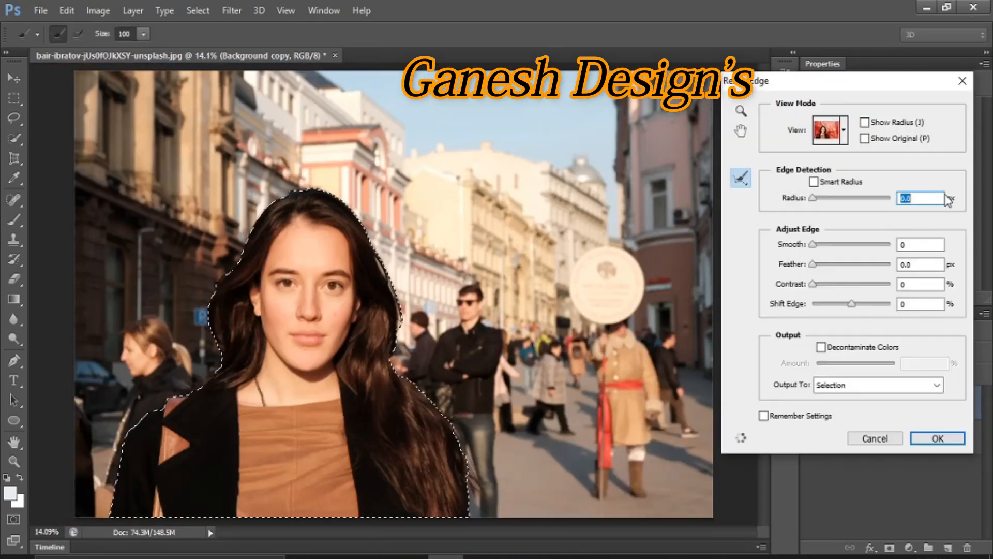
{"action": "left_click_drag", "start_coordinate": [812, 198], "coordinate": [846, 199]}
{"action": "left_click_drag", "start_coordinate": [813, 245], "coordinate": [830, 245]}
{"action": "left_click_drag", "start_coordinate": [813, 265], "coordinate": [818, 265]}
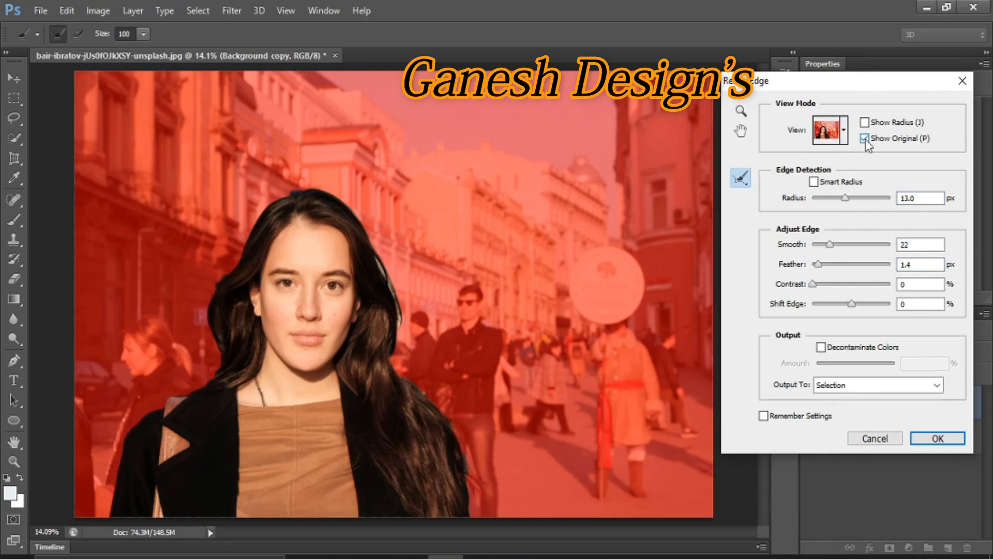
{"action": "left_click", "coordinate": [937, 438]}
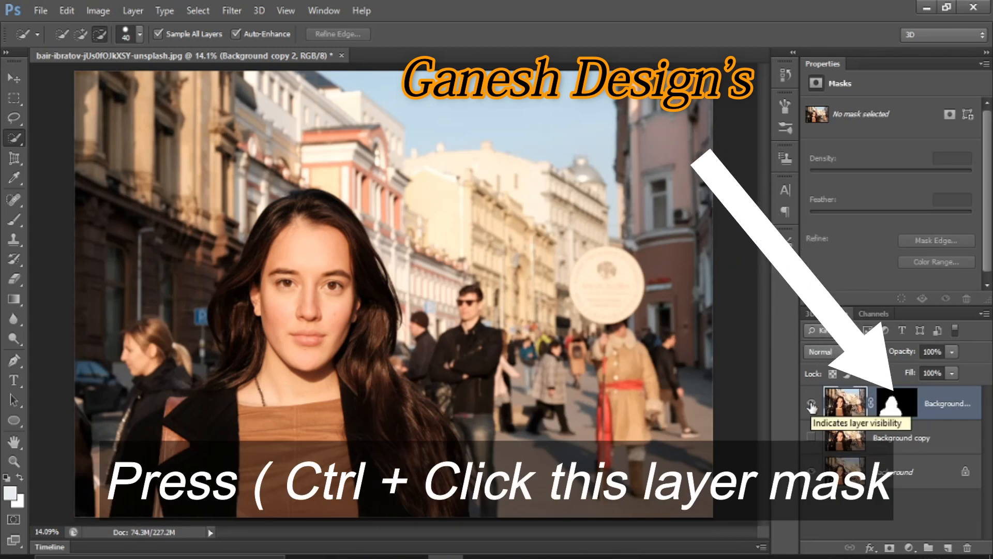
Load the woman's layer mask as a selection and fill that area with Content-Aware in Normal mode at 100% opacity
{"action": "left_click", "coordinate": [897, 406], "text": "ctrl"}
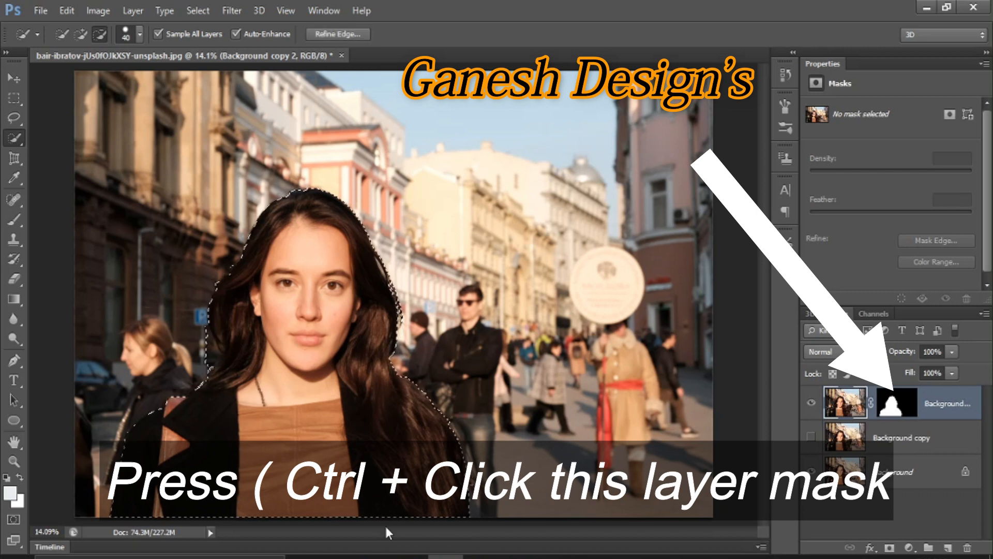
{"action": "left_click", "coordinate": [65, 14]}
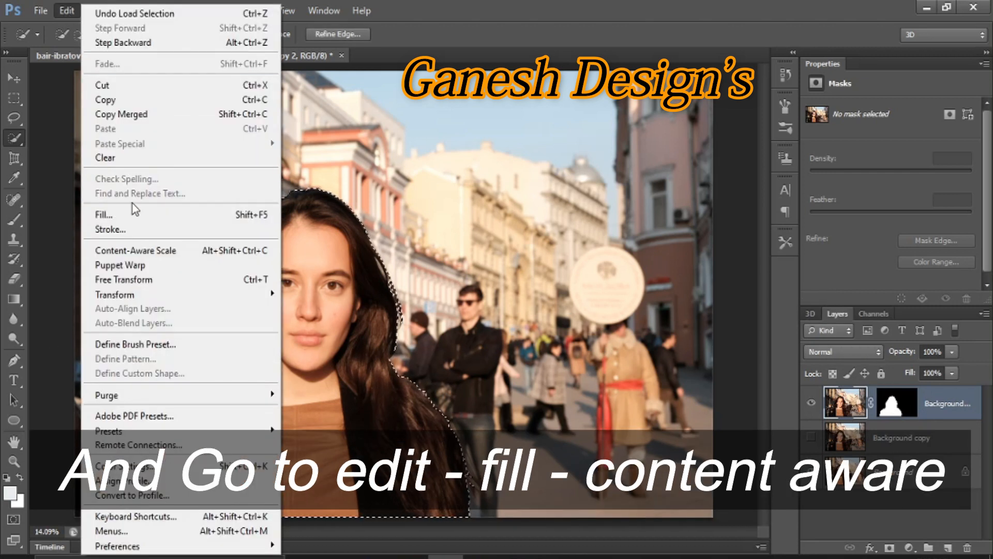
{"action": "left_click", "coordinate": [174, 220]}
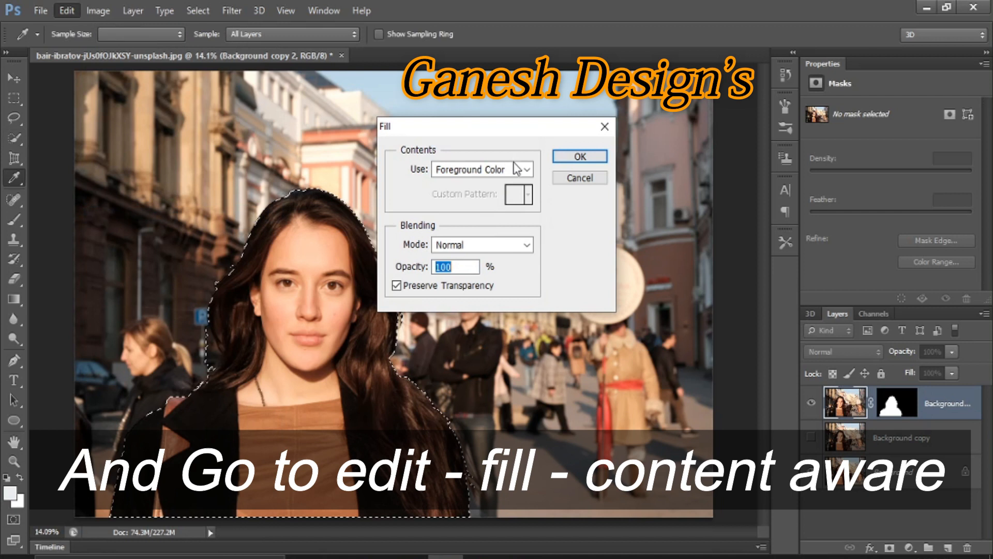
{"action": "left_click", "coordinate": [524, 171]}
{"action": "left_click", "coordinate": [512, 236]}
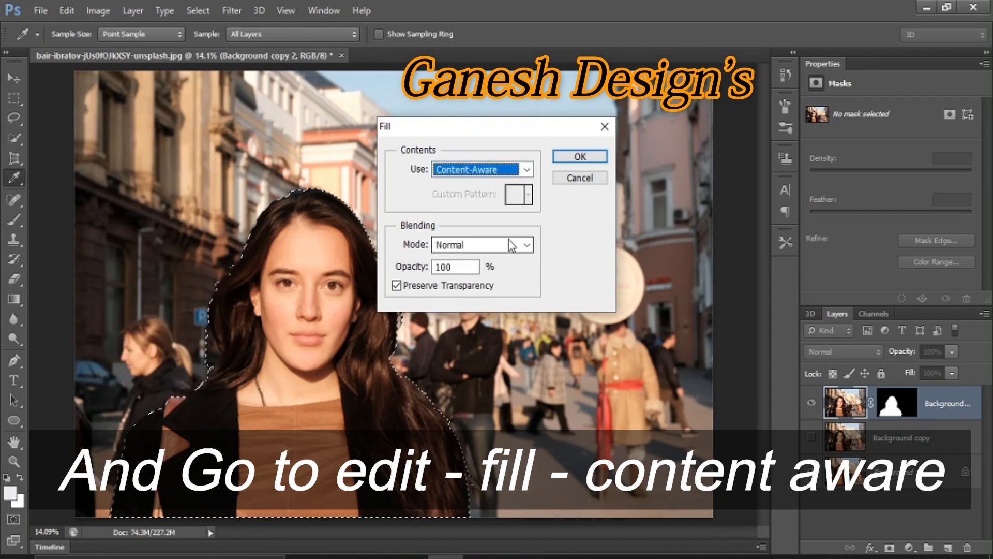
{"action": "left_click", "coordinate": [525, 246]}
{"action": "left_click", "coordinate": [575, 195]}
{"action": "left_click", "coordinate": [580, 156]}
Cancel the running Quick Selection calculation and deselect the woman-shaped area
{"action": "key", "text": "w"}
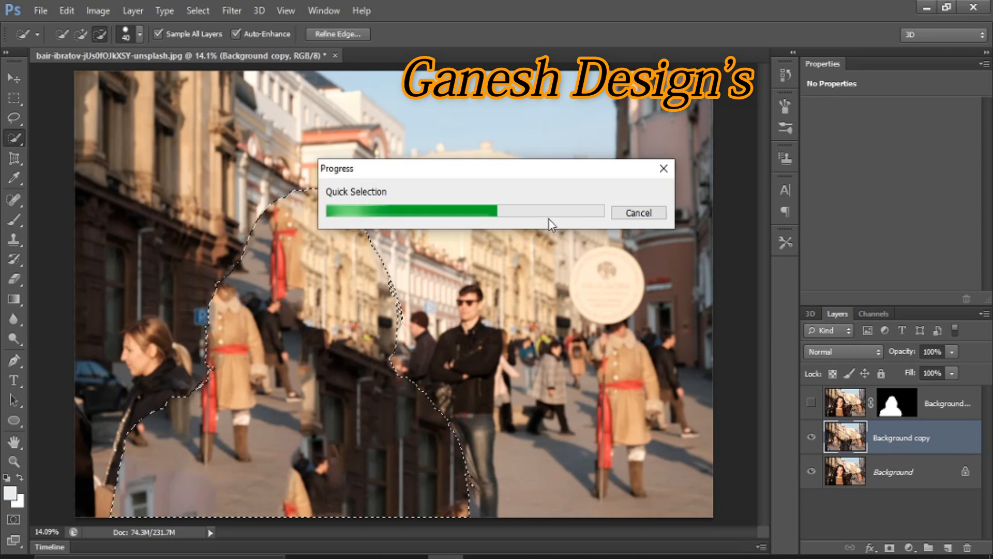
{"action": "left_click", "coordinate": [624, 214]}
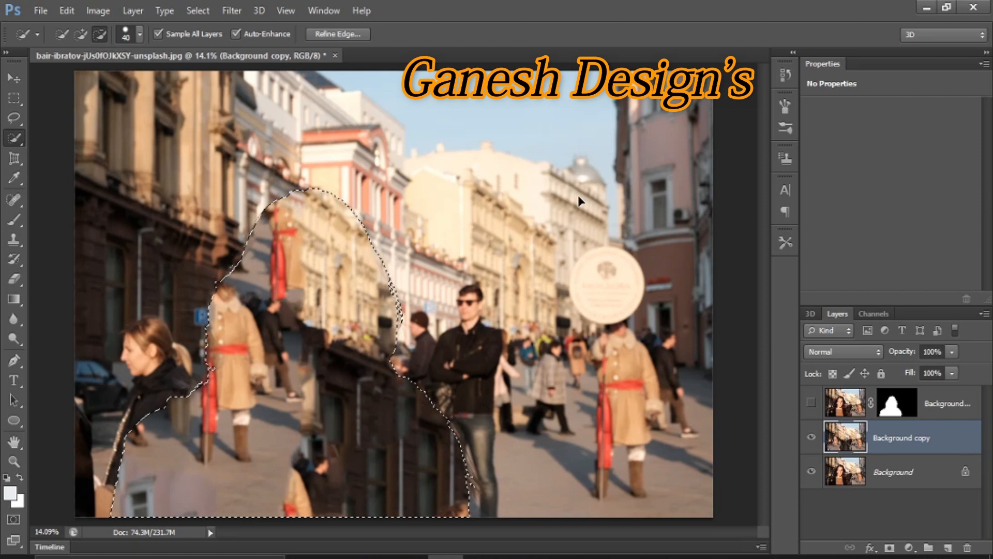
{"action": "key", "text": "ctrl+d"}
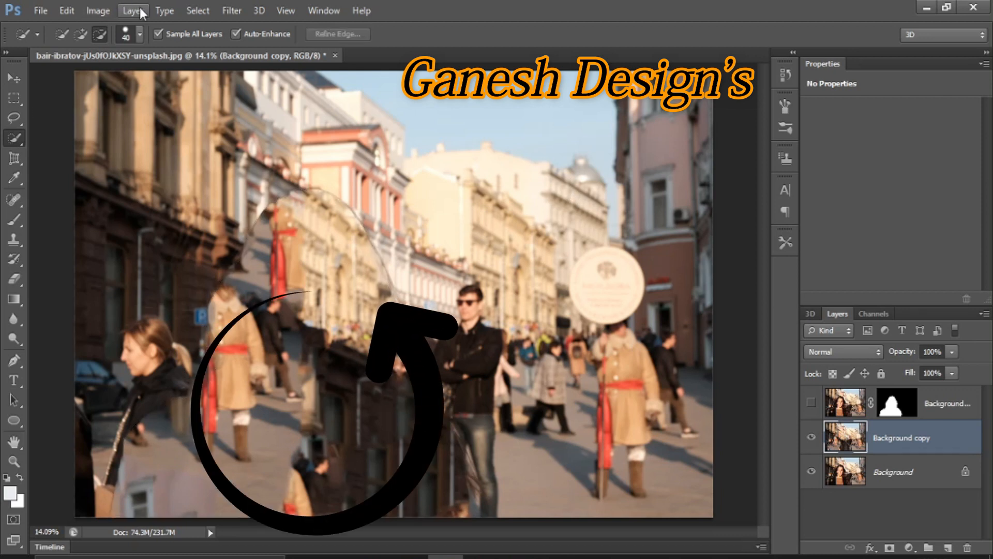
Apply a Field Blur of 85 px to the Background copy layer
{"action": "left_click", "coordinate": [232, 10]}
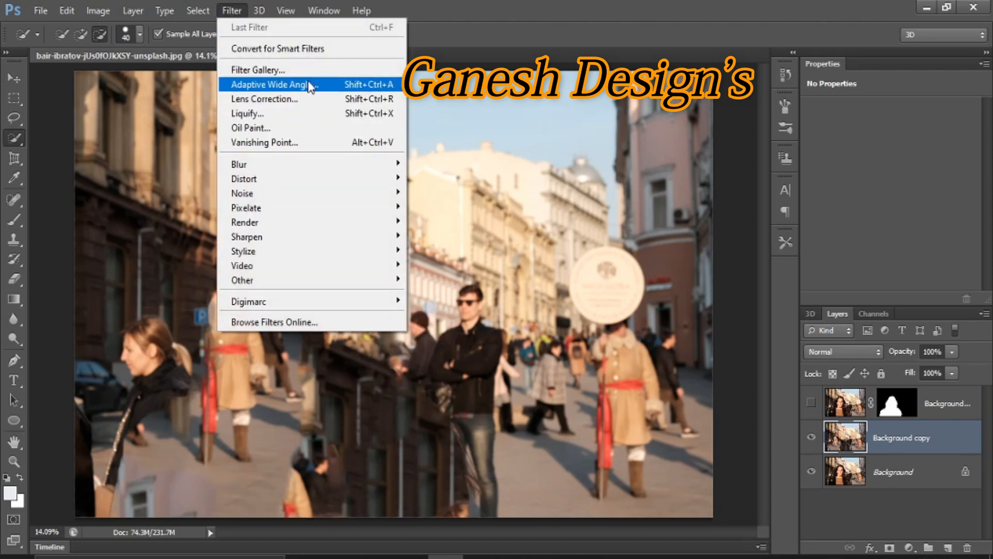
{"action": "mouse_move", "coordinate": [332, 164]}
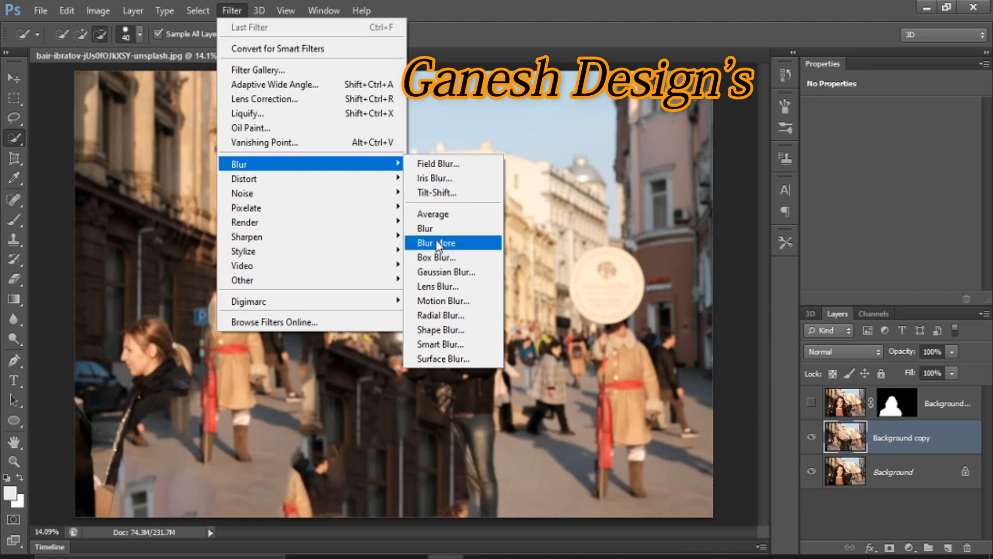
{"action": "left_click", "coordinate": [457, 163]}
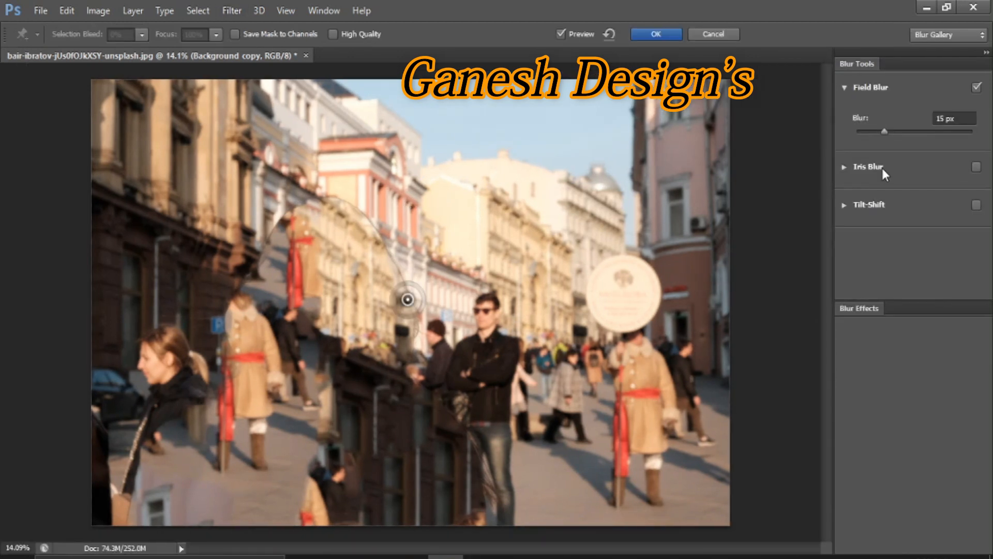
{"action": "left_click_drag", "start_coordinate": [880, 132], "coordinate": [909, 123]}
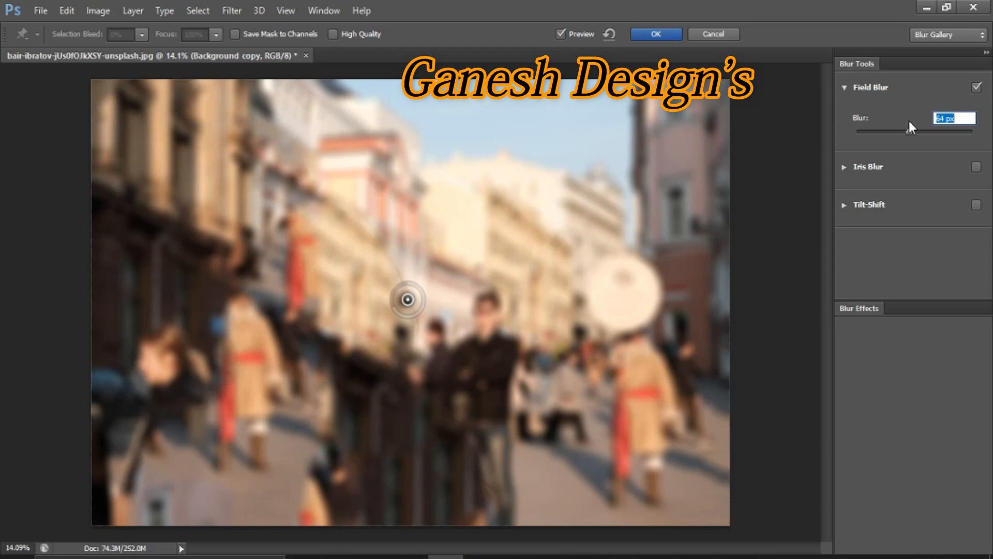
{"action": "left_click_drag", "start_coordinate": [913, 120], "coordinate": [913, 120]}
{"action": "left_click_drag", "start_coordinate": [908, 120], "coordinate": [904, 119]}
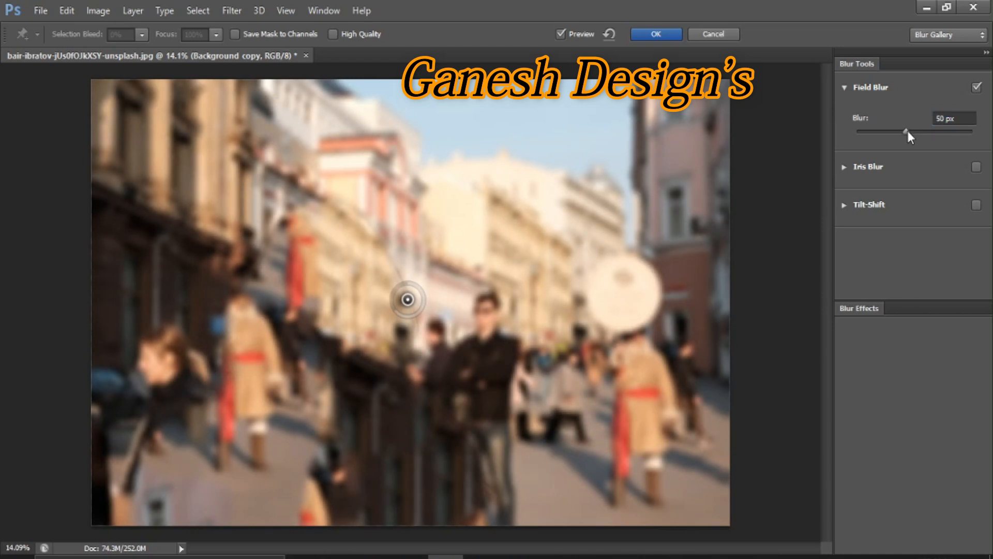
{"action": "left_click", "coordinate": [913, 131]}
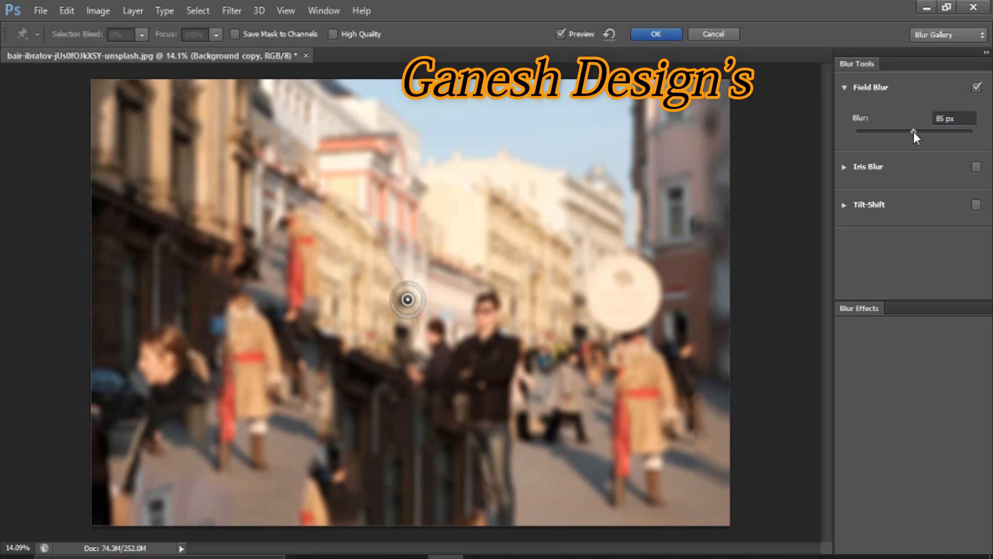
{"action": "left_click", "coordinate": [655, 35]}
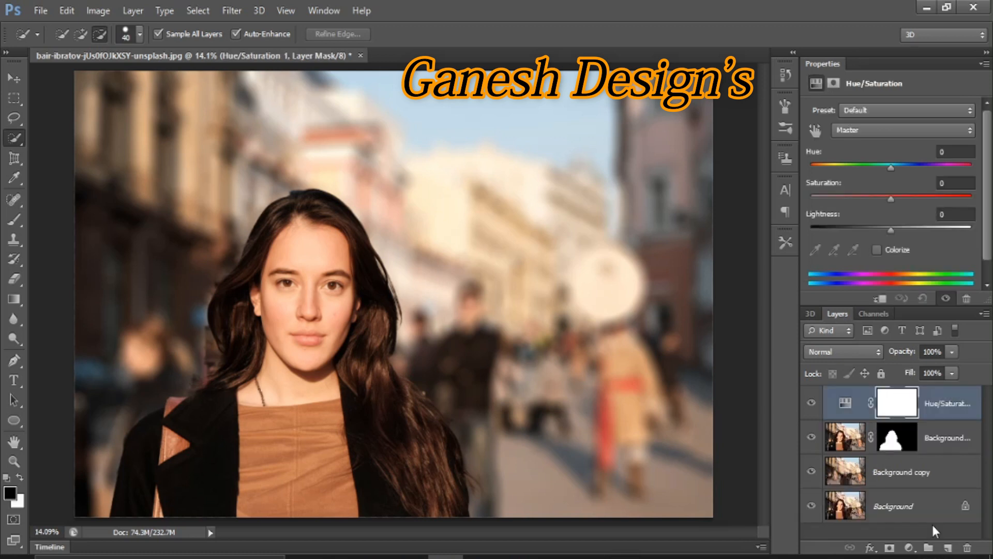
Clip the Hue/Saturation adjustment to the masked layer of the woman
{"action": "left_click", "coordinate": [878, 298]}
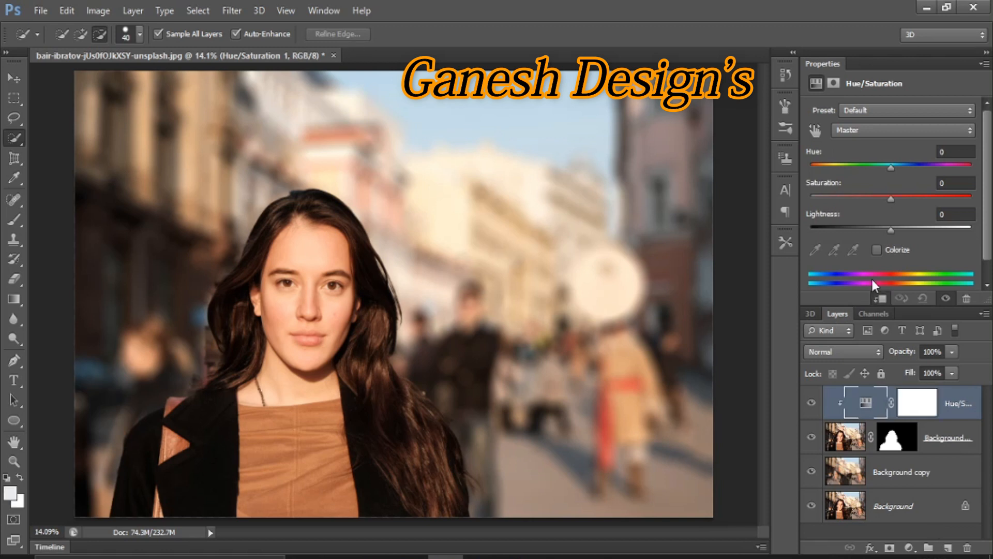